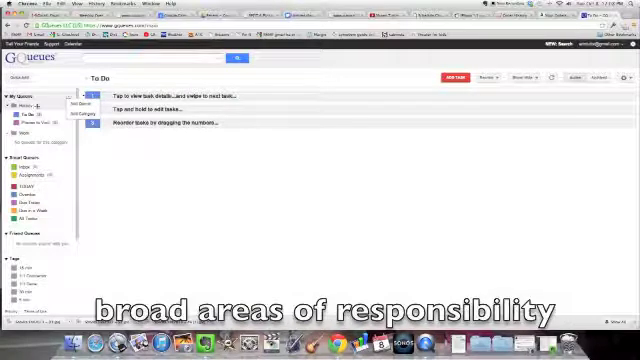
Step: Add another default-named category under My Queues from its options menu
left_click(78, 113)
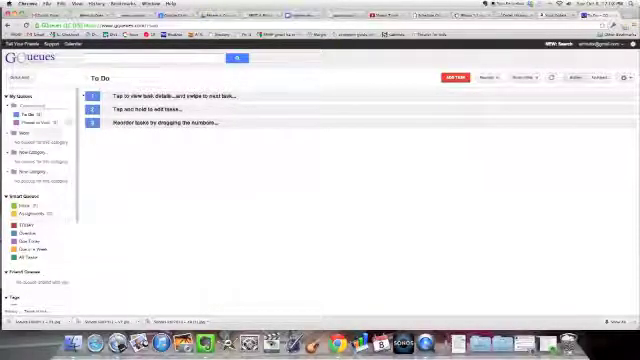
Step: Rename the new categories, then order them: family first, Friends, Community, Healthy Me
right_click(26, 133)
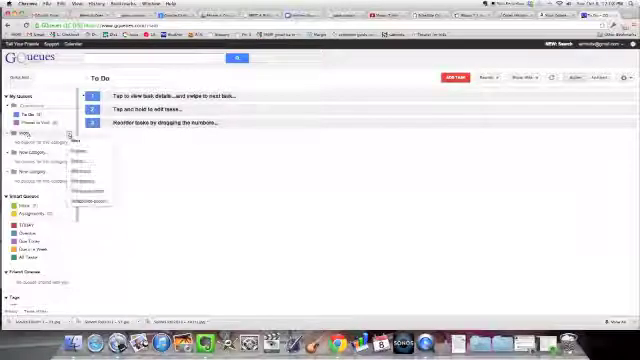
left_click(72, 140)
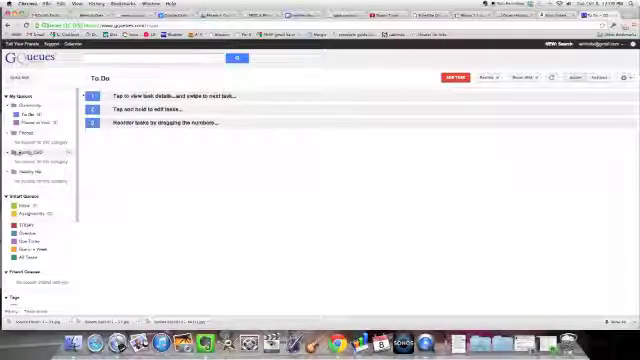
left_click_drag(28, 152, 28, 105)
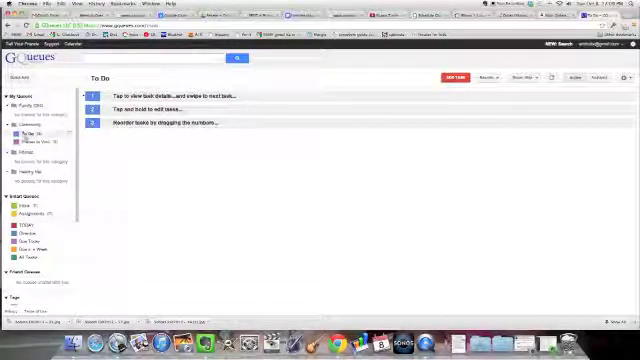
left_click_drag(26, 152, 26, 122)
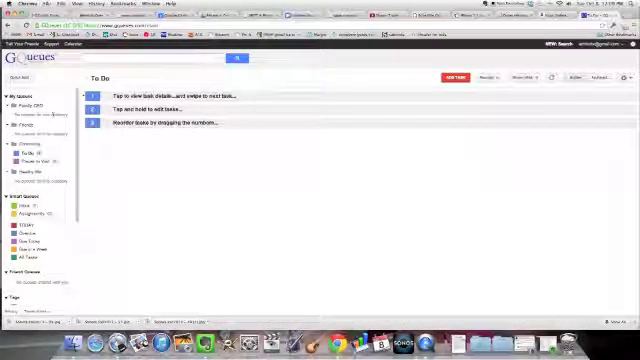
Step: Add a Thanksgiving queue and others like Christmas to the family category, then open Thanksgiving
left_click(70, 105)
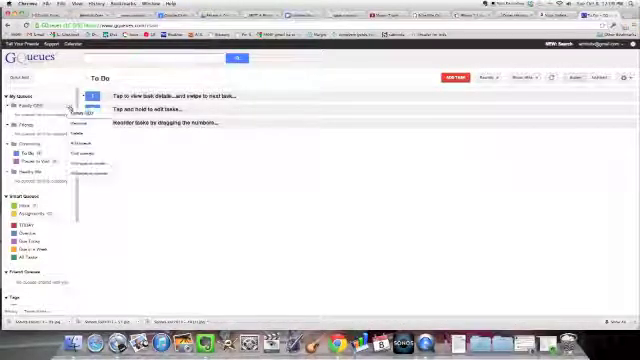
left_click(80, 143)
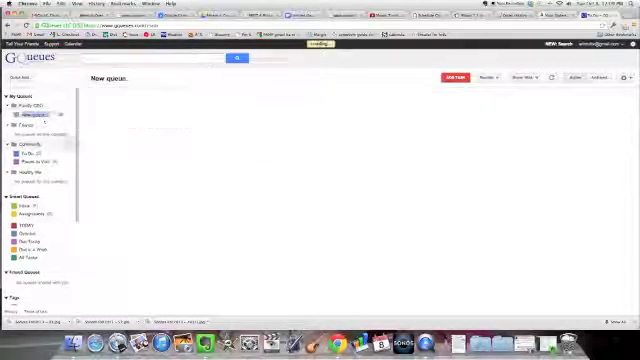
type("Thanks")
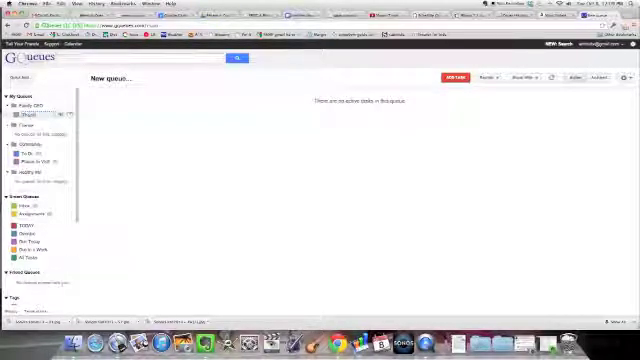
type("giving")
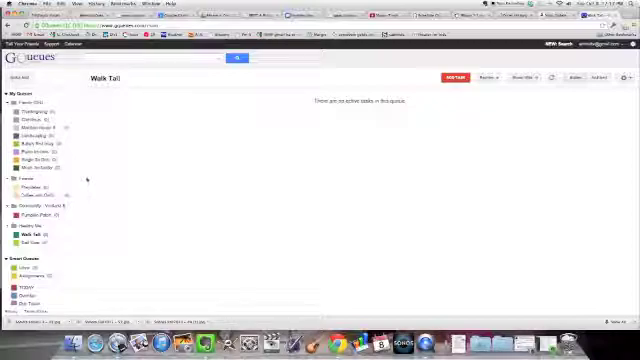
left_click(35, 111)
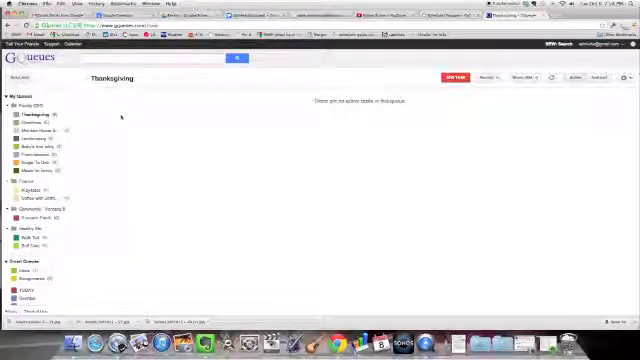
Step: Start a blank new task in the Thanksgiving queue
left_click(455, 78)
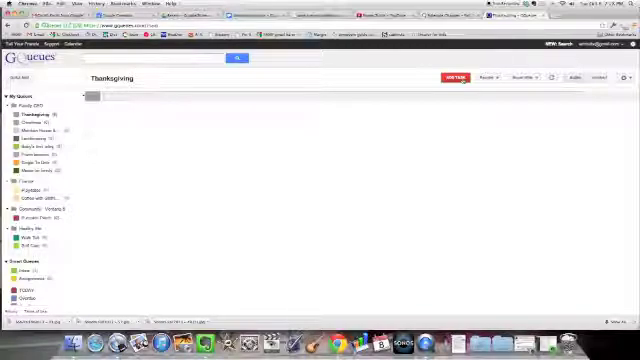
type("Decid")
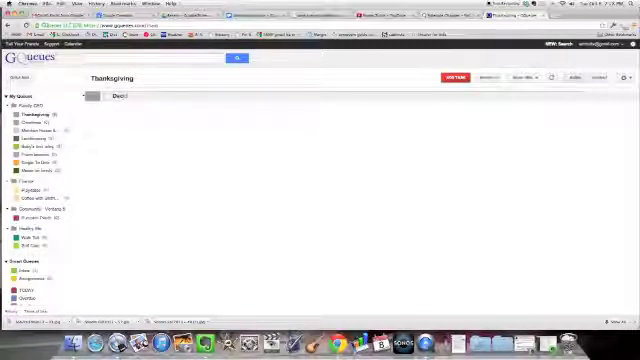
type("e on menu")
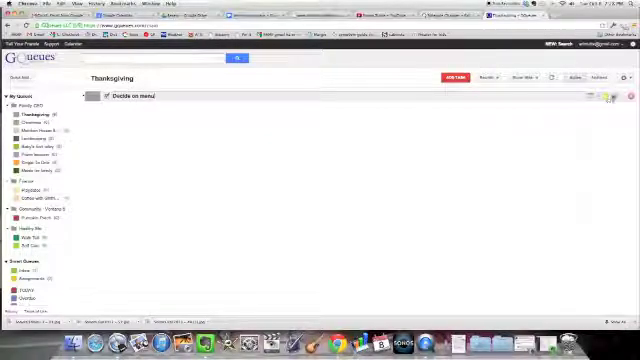
Step: Give 'Decide on menu' a due date, add it, and bring up Quick Add with q
left_click(610, 97)
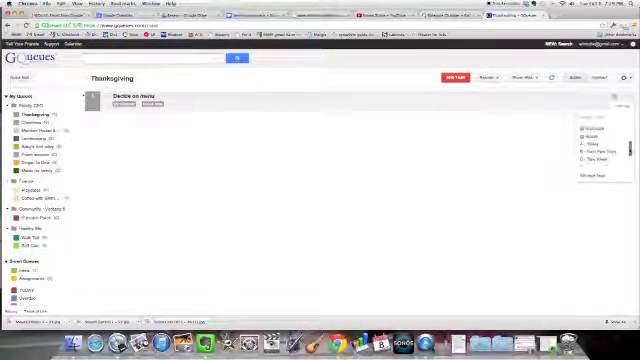
left_click(600, 158)
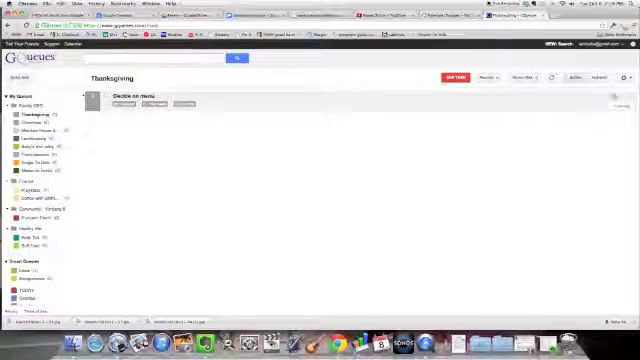
left_click(455, 78)
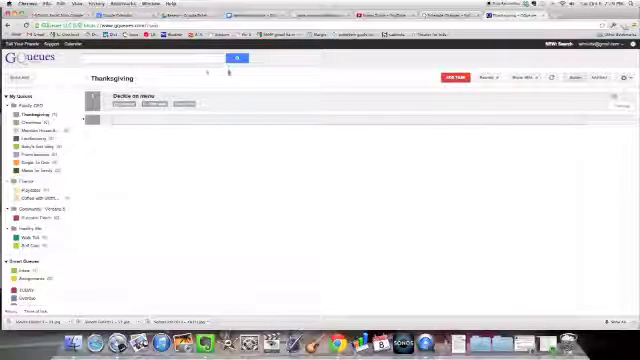
key("q")
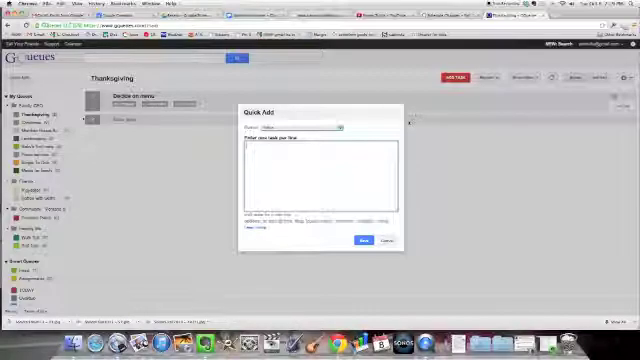
Step: Review the Quick Add queue list twice, leaving Inbox as the destination
left_click(340, 128)
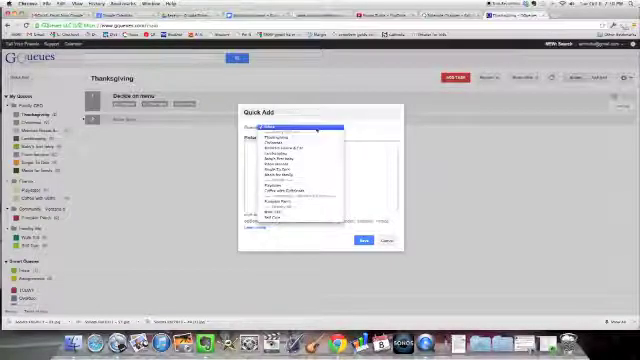
left_click(316, 129)
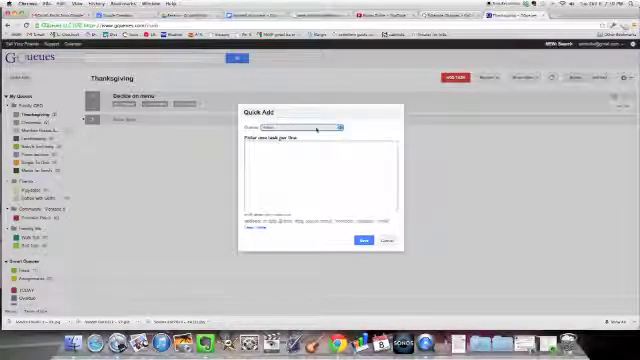
left_click(316, 129)
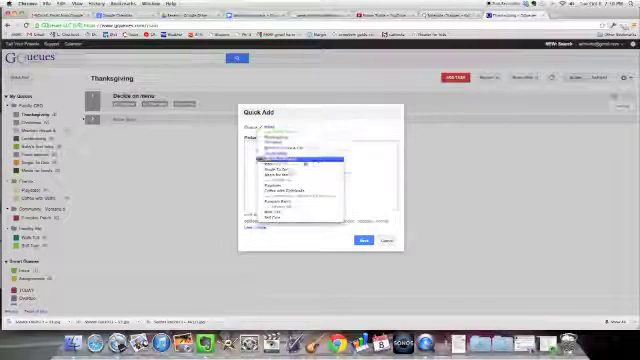
left_click(300, 132)
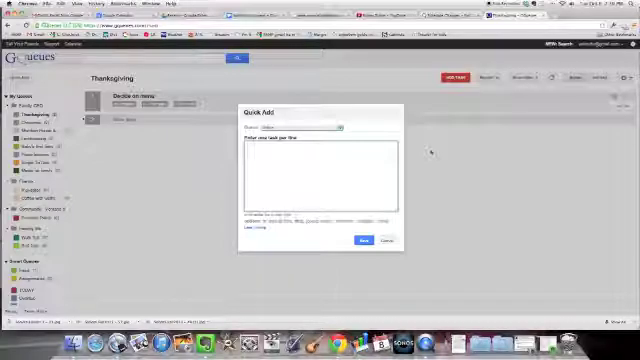
type("order premade")
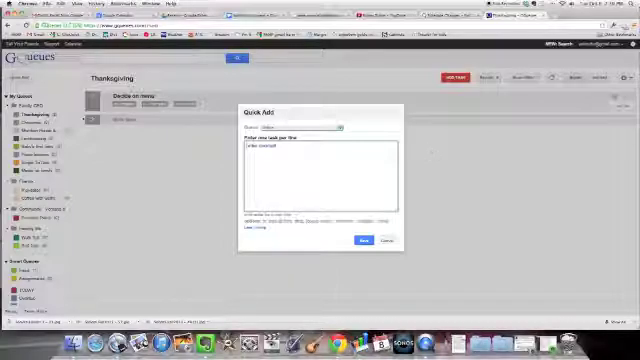
Step: Enter five tasks, one per line, including 'order doorbell', and submit them to the Inbox
key("Return")
type("decide what to do with dinner")
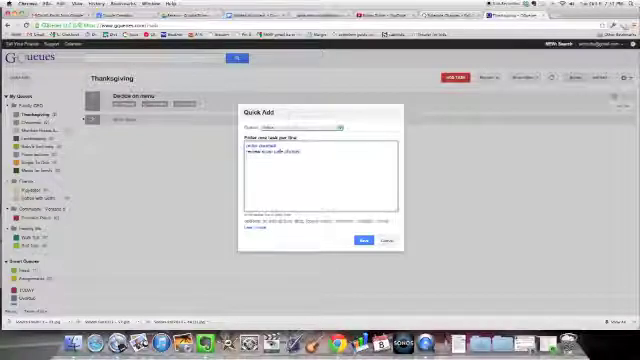
key("Return")
type("figure out what to bring")
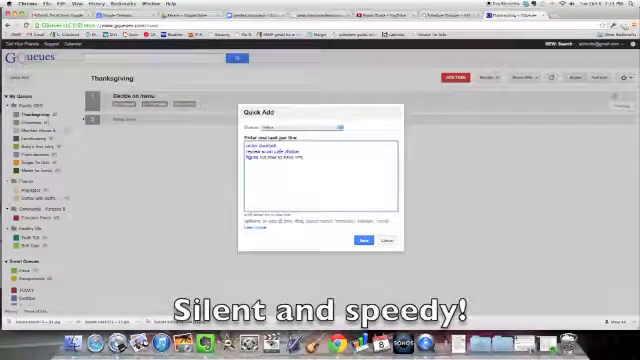
key("Return")
type("pick up the turkey")
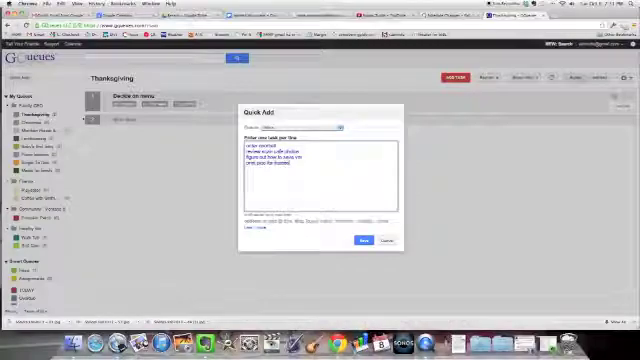
key("Return")
type("research video meeting")
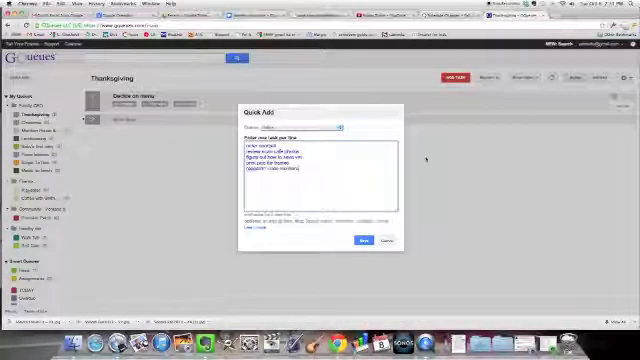
left_click(363, 240)
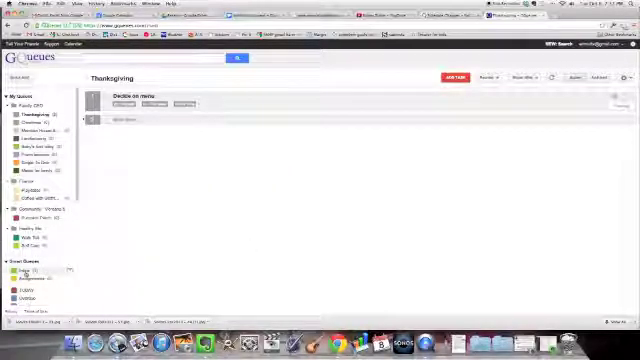
Step: Open the Inbox smart queue to see the five quick-added tasks
left_click(22, 270)
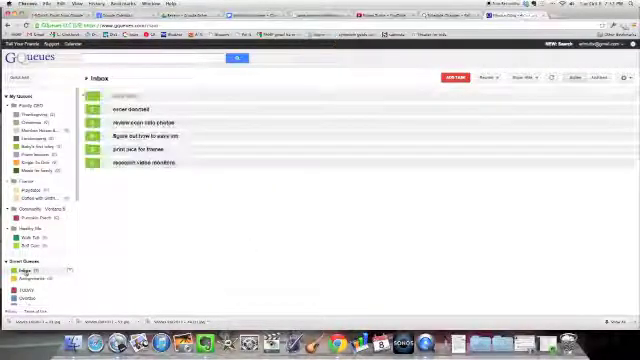